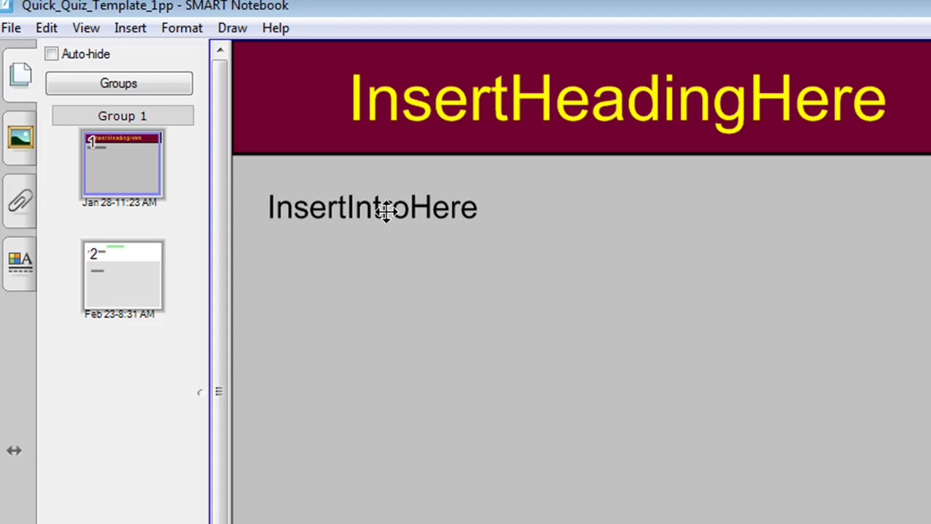
- Open page 1's heading, then the InsertIntroHere intro placeholder, for editing
double_click(485, 106)
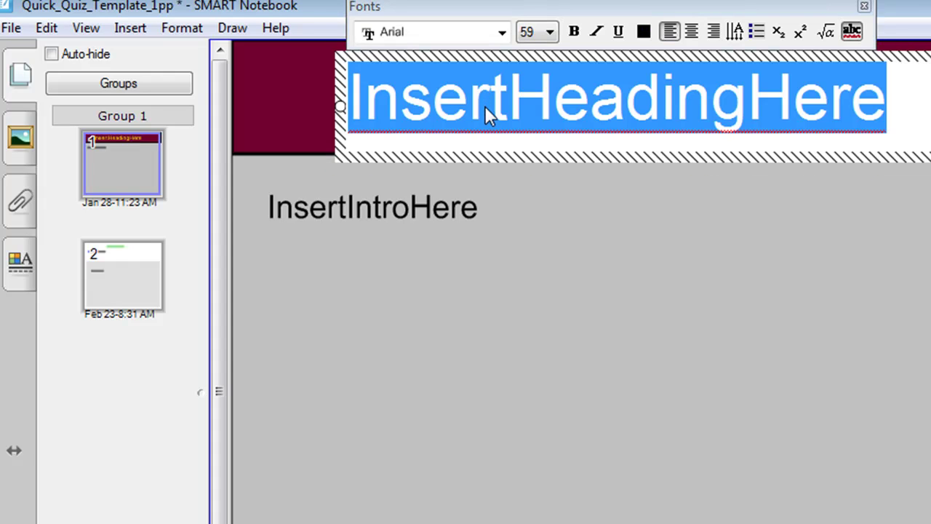
left_click(548, 217)
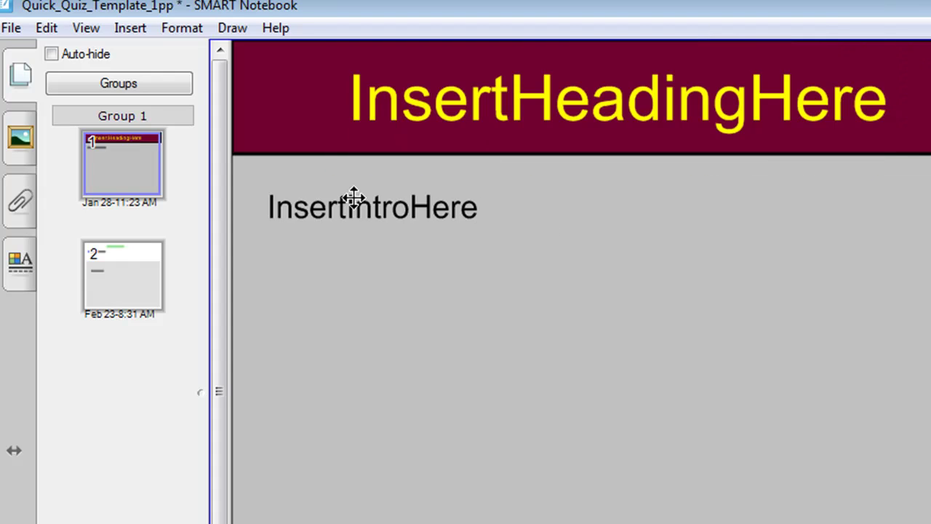
double_click(341, 209)
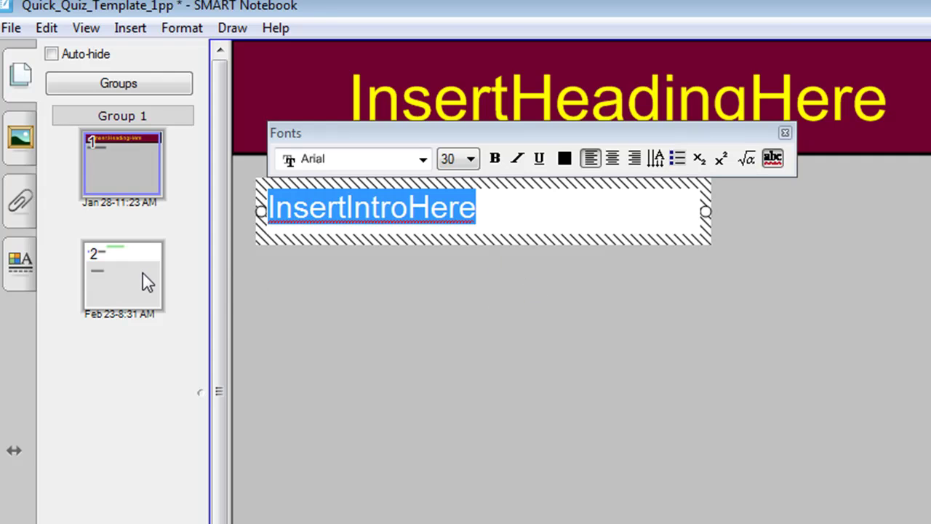
- Show page 2 and open its Question1 placeholder for editing, leaving it unchanged
left_click(121, 289)
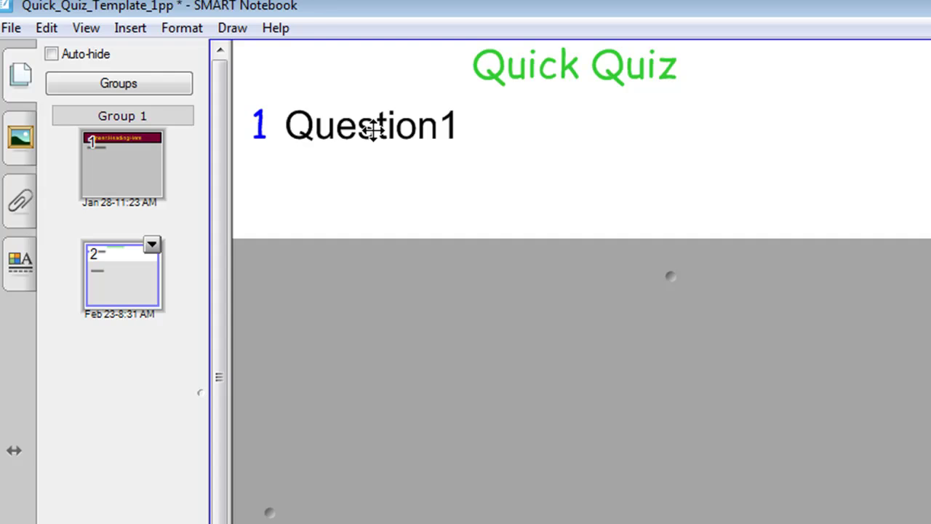
left_click(373, 129)
double_click(374, 131)
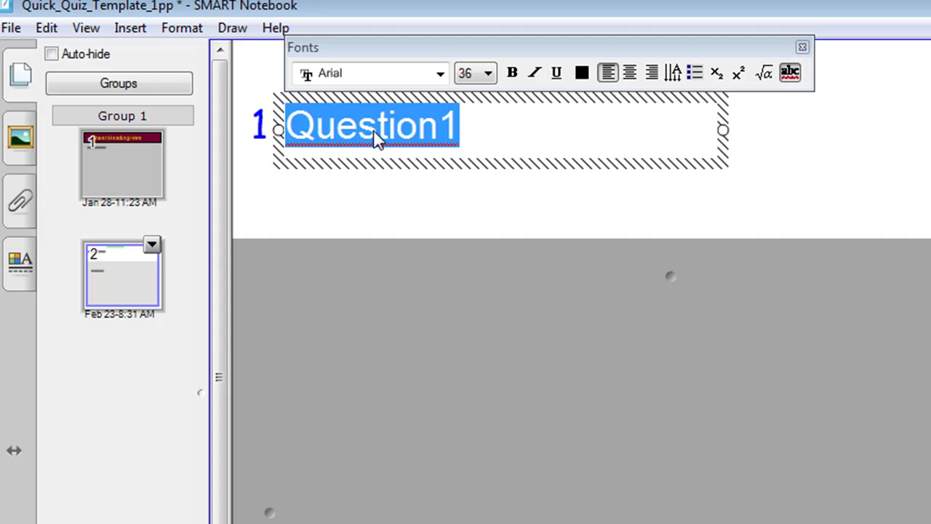
left_click(517, 220)
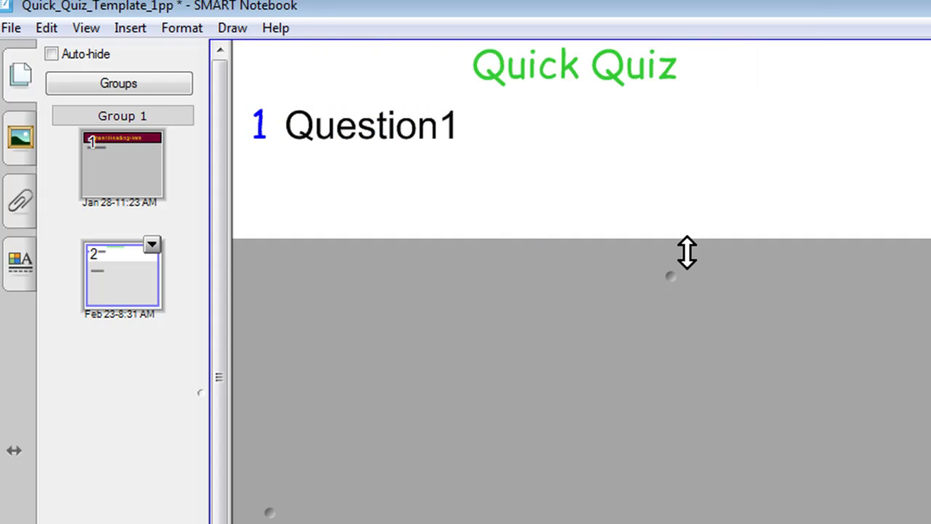
- Lower the shade to reveal Answer1, open it for editing, then raise and lower the shade again
left_click_drag(682, 253, 680, 460)
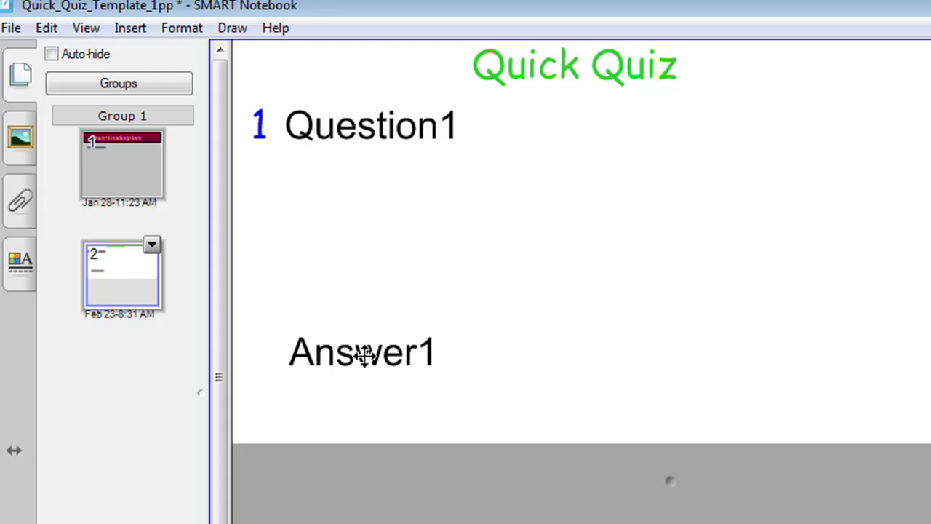
left_click(366, 355)
left_click(619, 380)
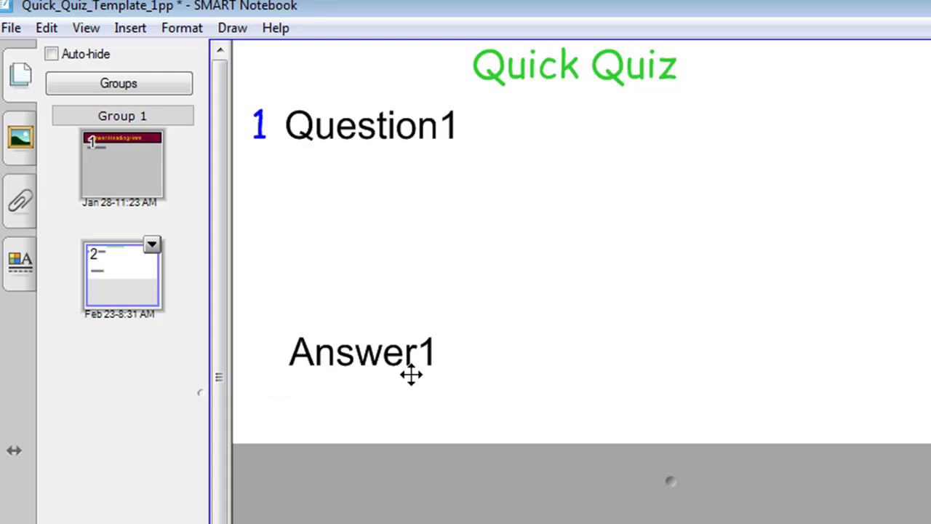
double_click(355, 358)
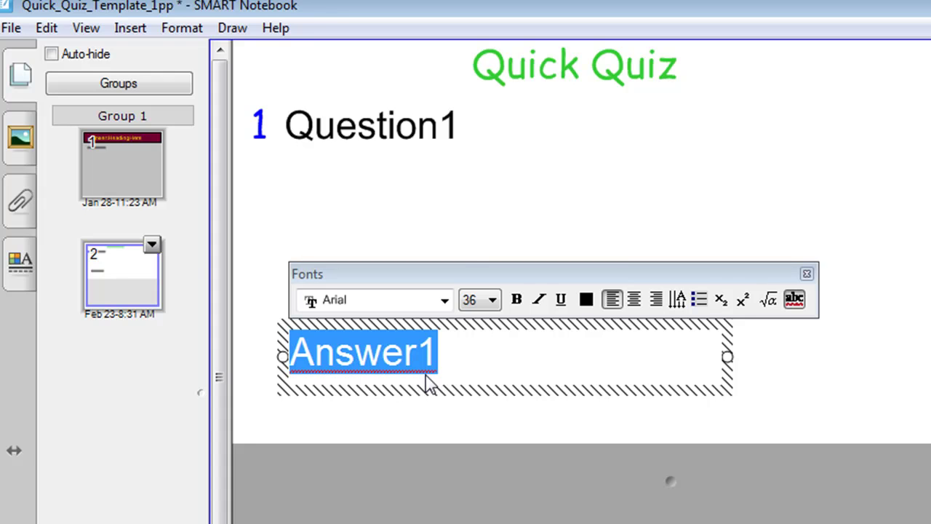
left_click(469, 240)
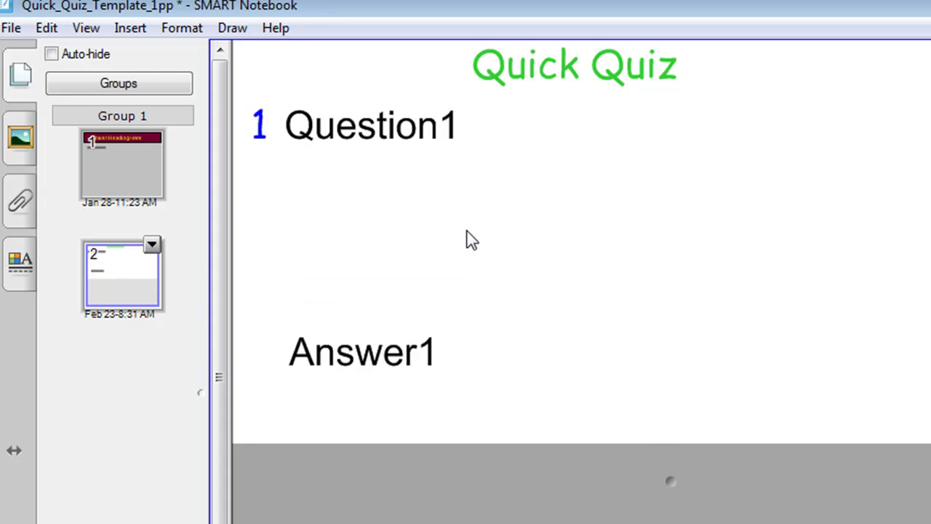
left_click_drag(674, 478, 687, 280)
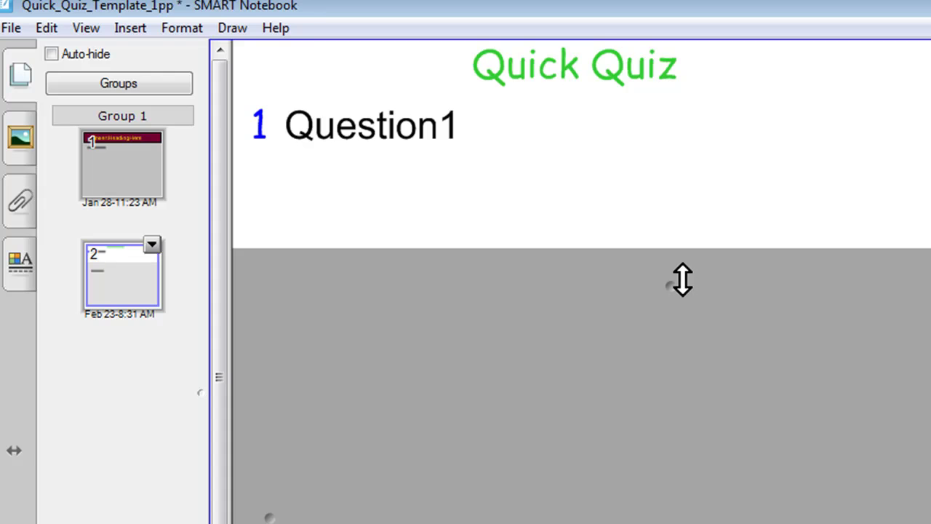
mouse_move(679, 279)
left_mouse_down()
mouse_move(673, 476)
mouse_move(662, 233)
left_mouse_up()
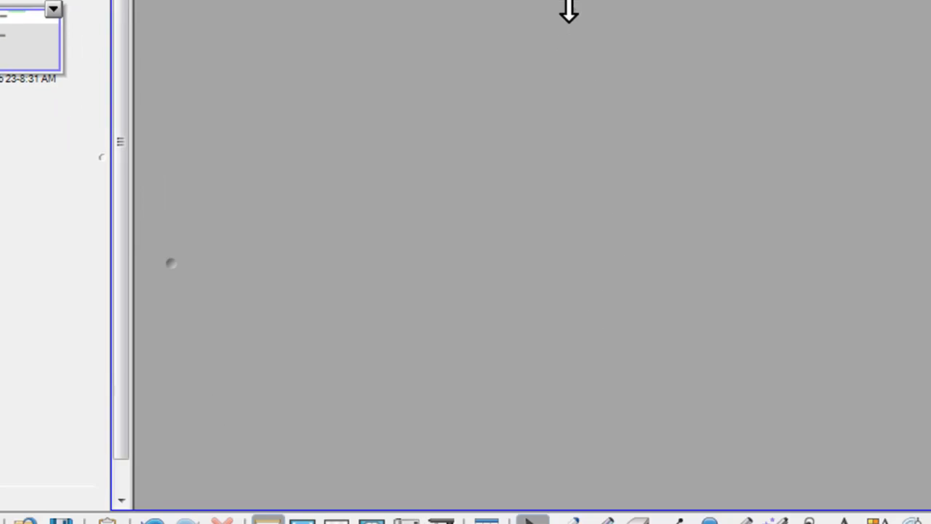
- Switch to Quick_Quiz_Template_2pp, show its Question1 page and drag the screen shade handle
left_click(502, 509)
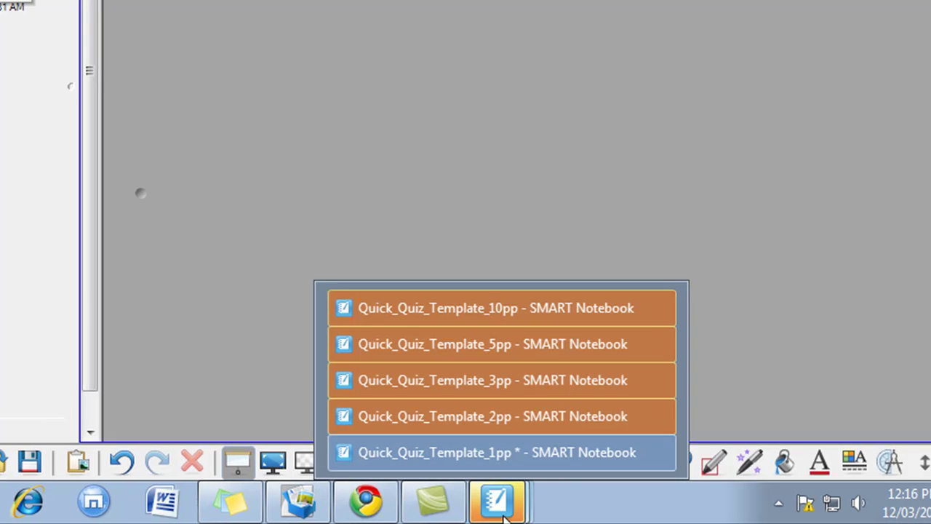
mouse_move(546, 244)
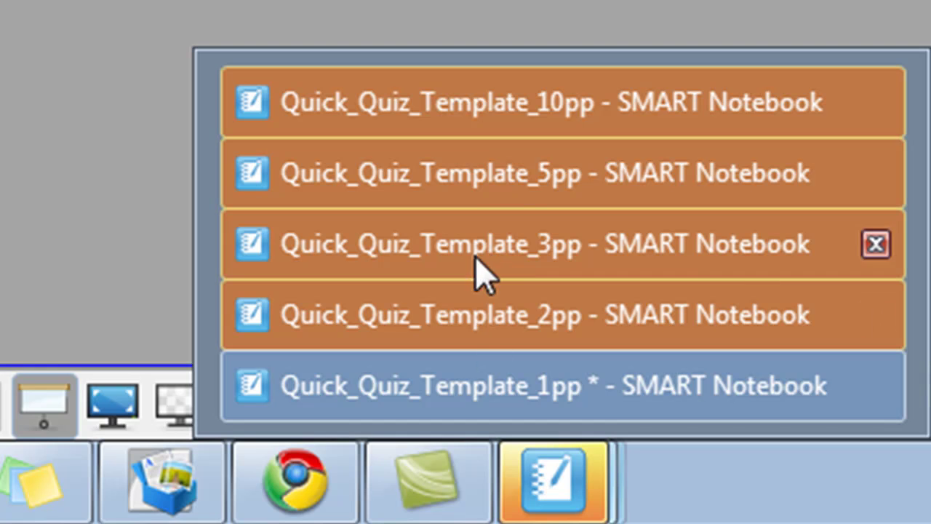
left_click(473, 328)
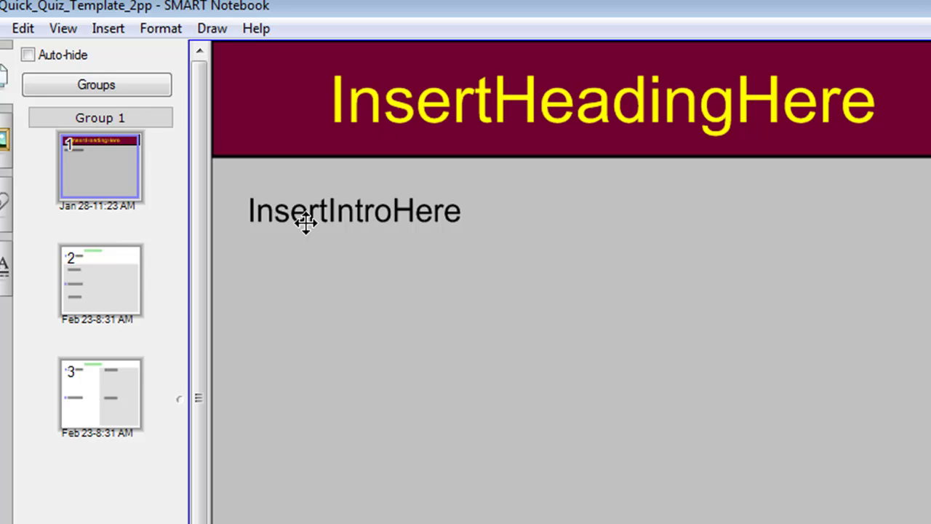
left_click(97, 299)
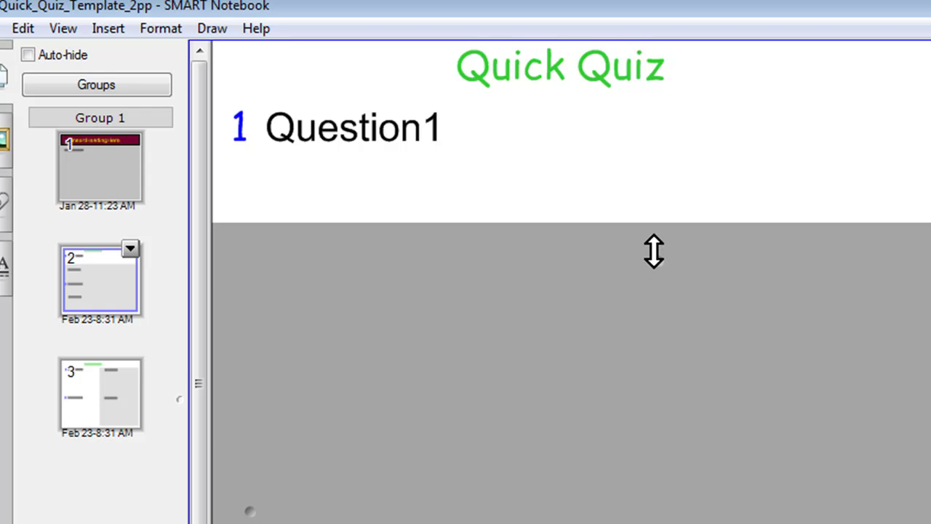
mouse_move(654, 251)
left_mouse_down()
mouse_move(645, 523)
mouse_move(650, 441)
mouse_move(628, 261)
mouse_move(669, 335)
mouse_move(682, 451)
mouse_move(654, 523)
mouse_move(655, 407)
mouse_move(632, 260)
left_mouse_up()
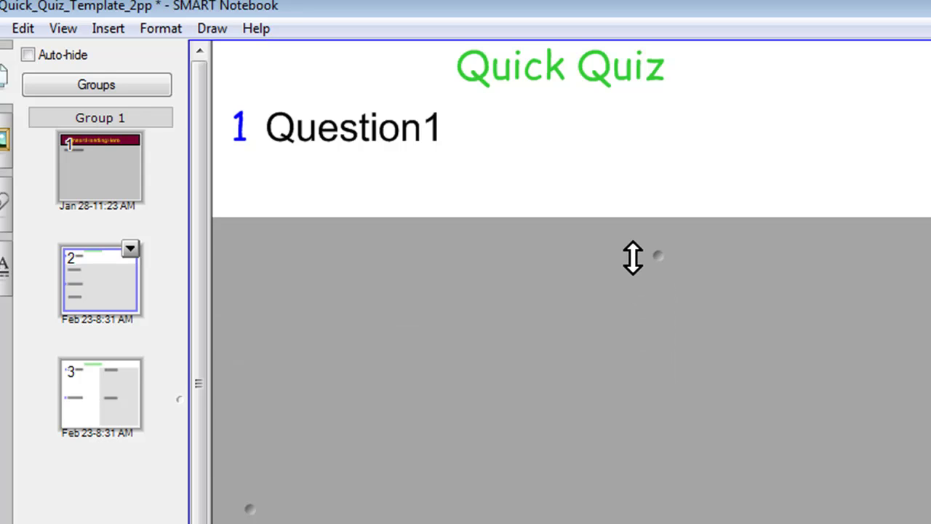
- On page 3, slide the side shade right to show both answers, back left, then drag its top edge
left_click(130, 384)
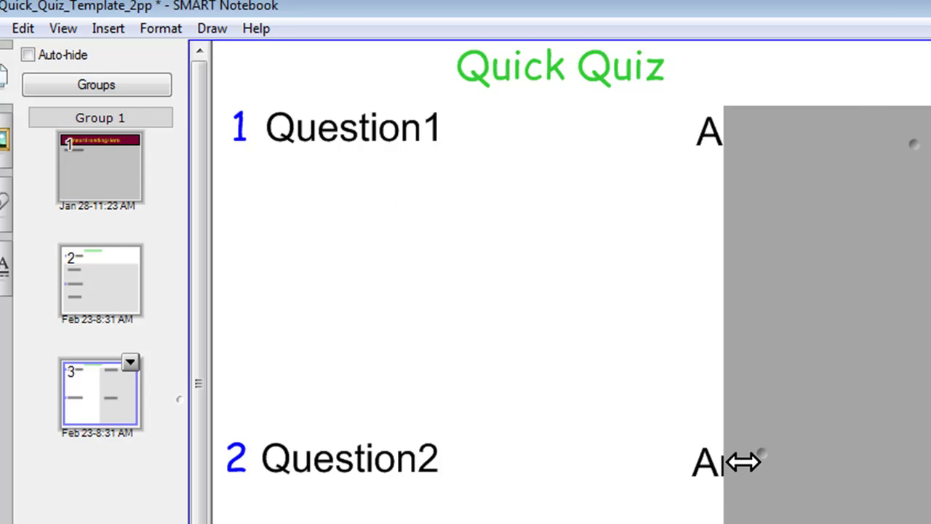
left_click_drag(658, 458, 927, 457)
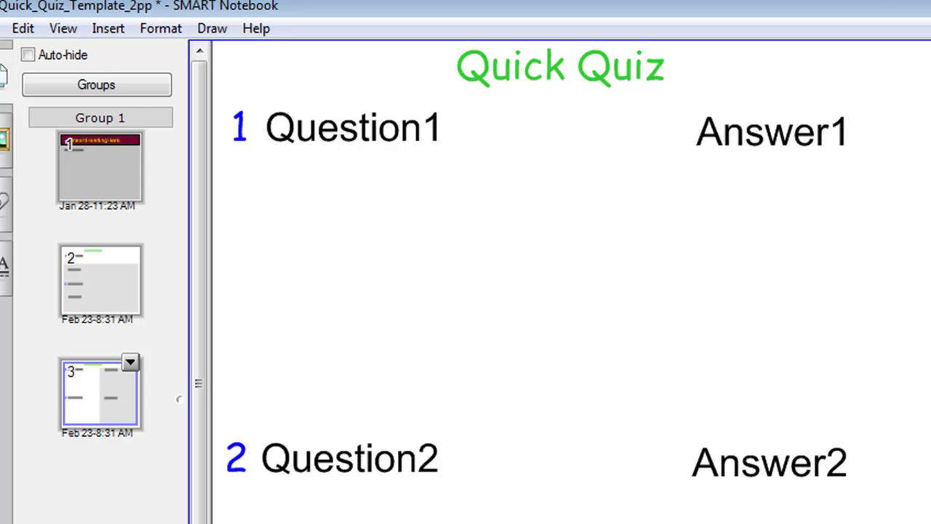
mouse_move(928, 458)
left_mouse_down()
mouse_move(591, 458)
mouse_move(928, 502)
mouse_move(619, 458)
left_mouse_up()
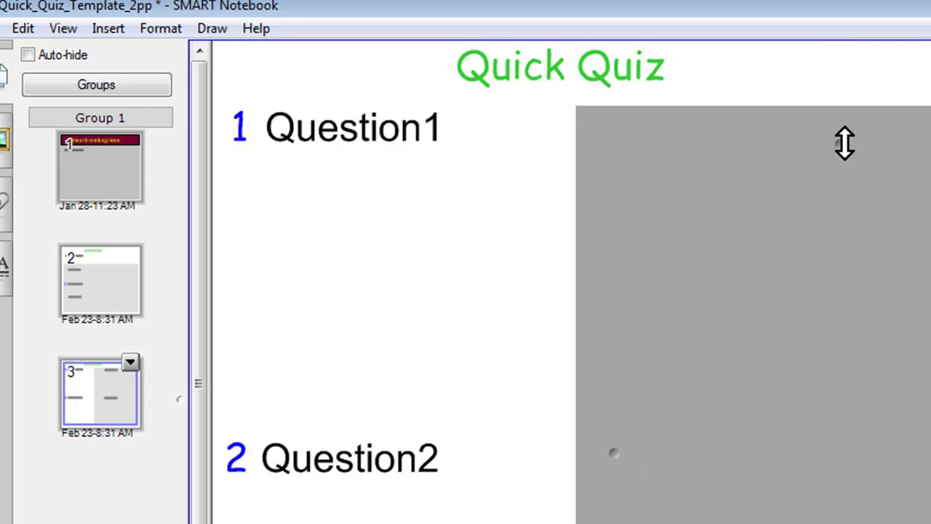
mouse_move(844, 142)
left_mouse_down()
mouse_move(870, 302)
mouse_move(900, 146)
left_mouse_up()
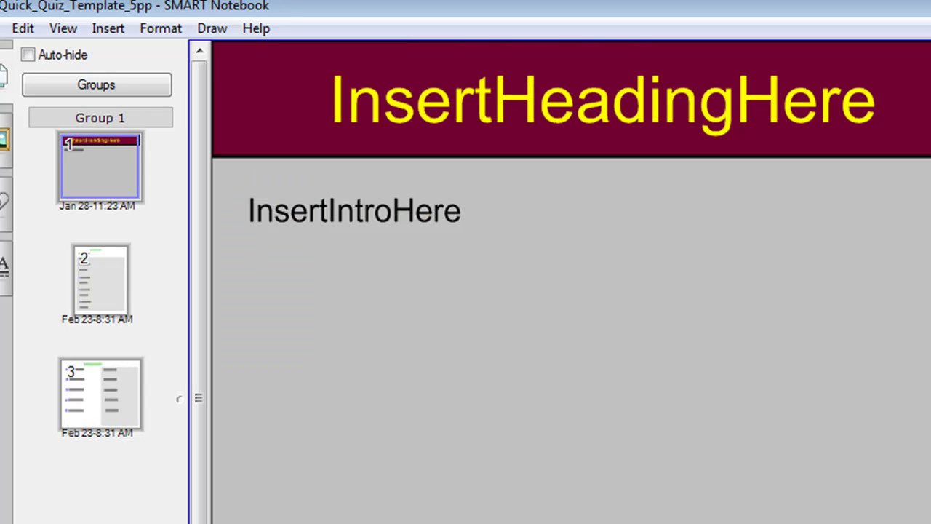
- On page 2, pull the shade down to show Answer1, then push it back to cover it
left_click(111, 290)
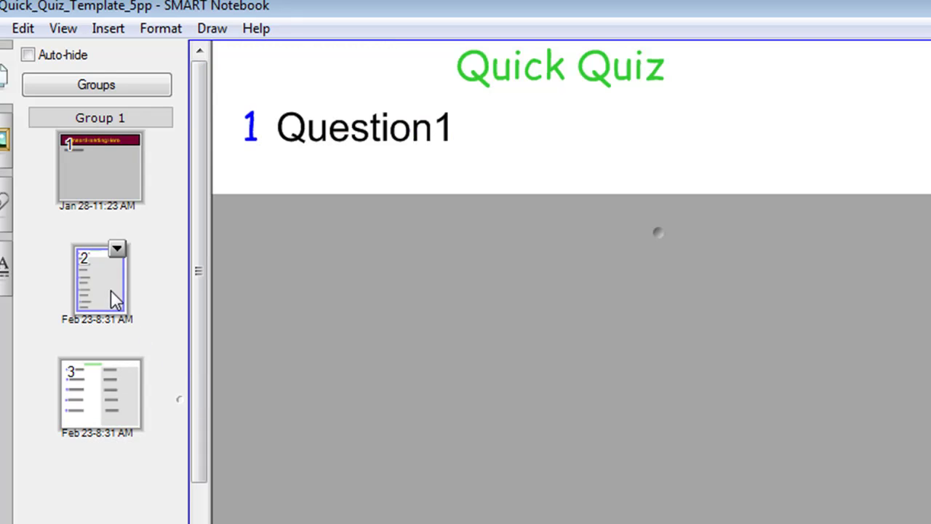
left_click_drag(646, 233, 640, 351)
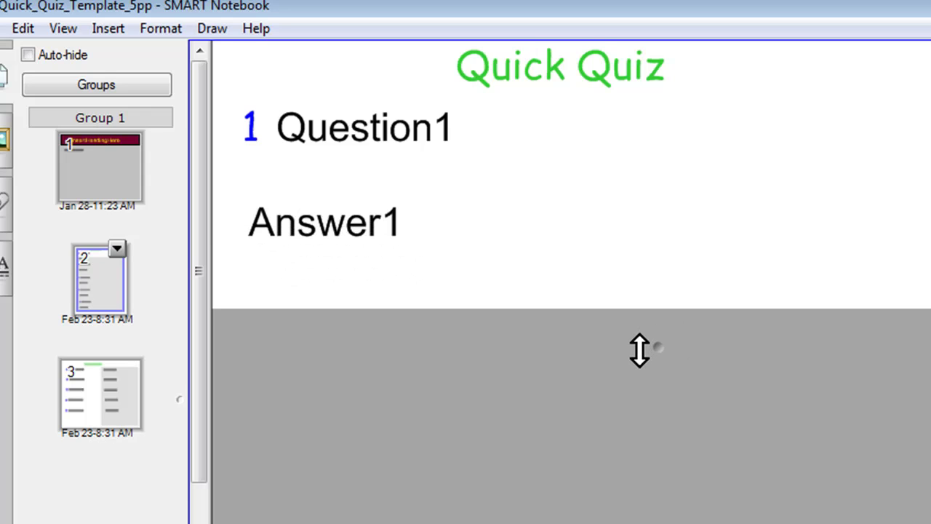
mouse_move(640, 351)
left_mouse_down()
mouse_move(633, 237)
mouse_move(635, 325)
mouse_move(677, 523)
mouse_move(698, 381)
mouse_move(692, 328)
left_mouse_up()
- On page 3, slide the shade aside and drag its top edge to preview Answer1
left_click(101, 431)
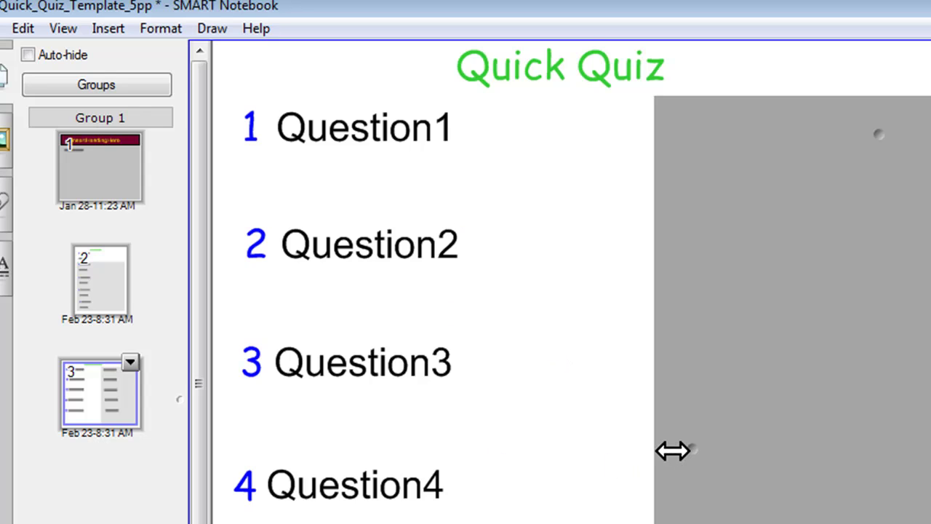
mouse_move(670, 451)
left_mouse_down()
mouse_move(929, 451)
mouse_move(603, 459)
left_mouse_up()
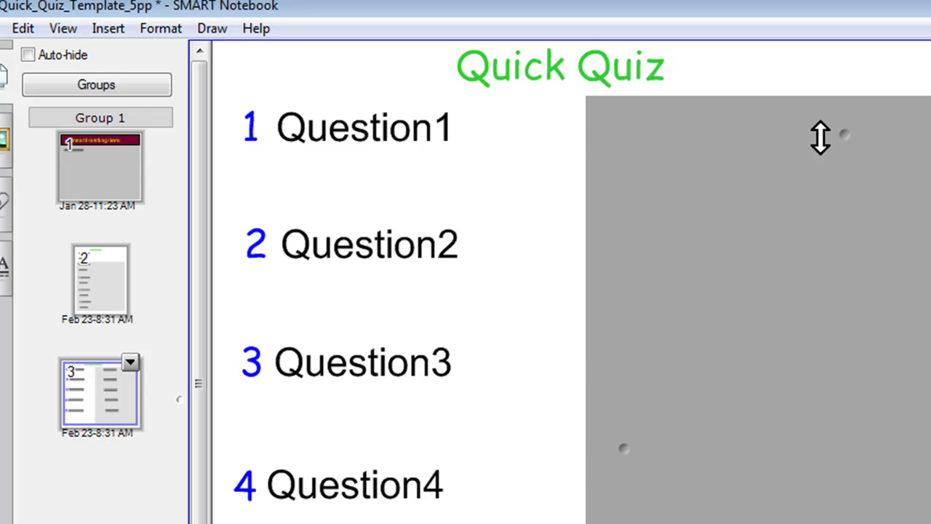
mouse_move(845, 134)
left_mouse_down()
mouse_move(841, 305)
mouse_move(832, 137)
left_mouse_up()
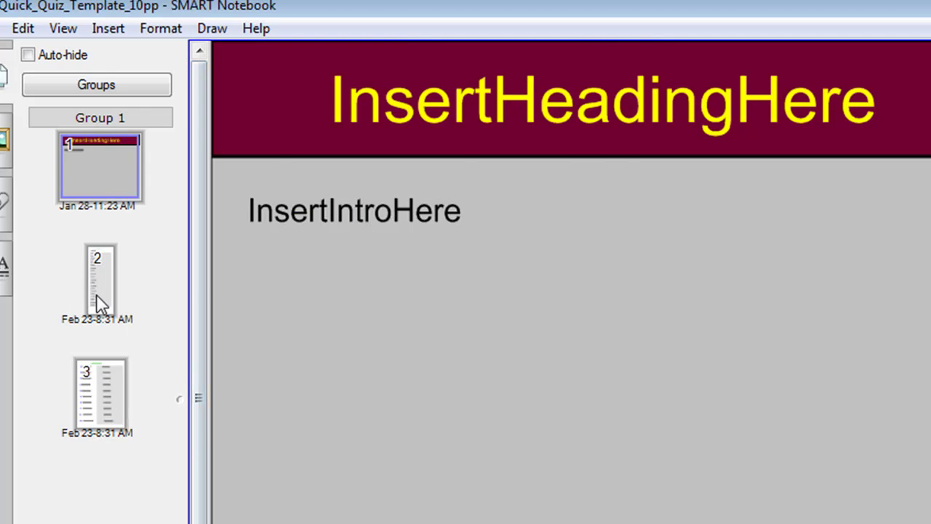
- On page 2 of the 10pp template, lower the shade to uncover answers, then return to page 3
left_click(96, 294)
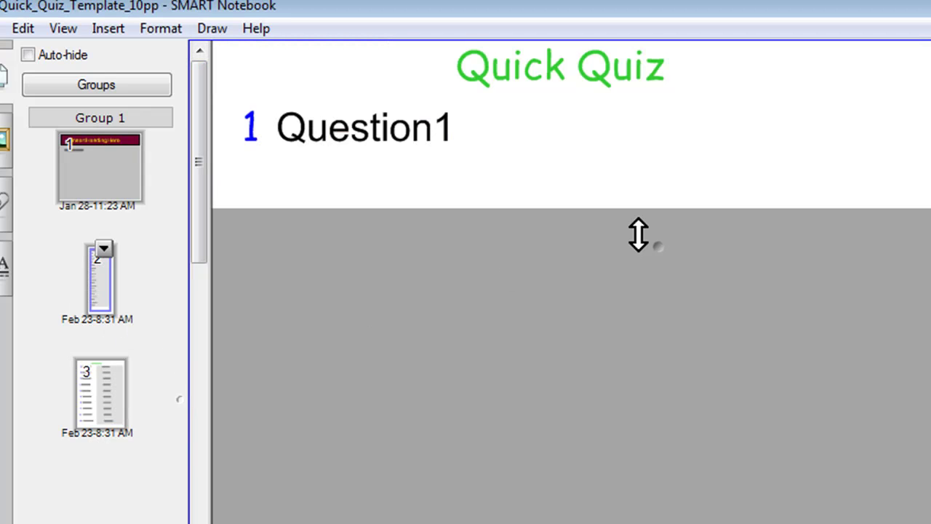
left_click_drag(638, 234, 657, 523)
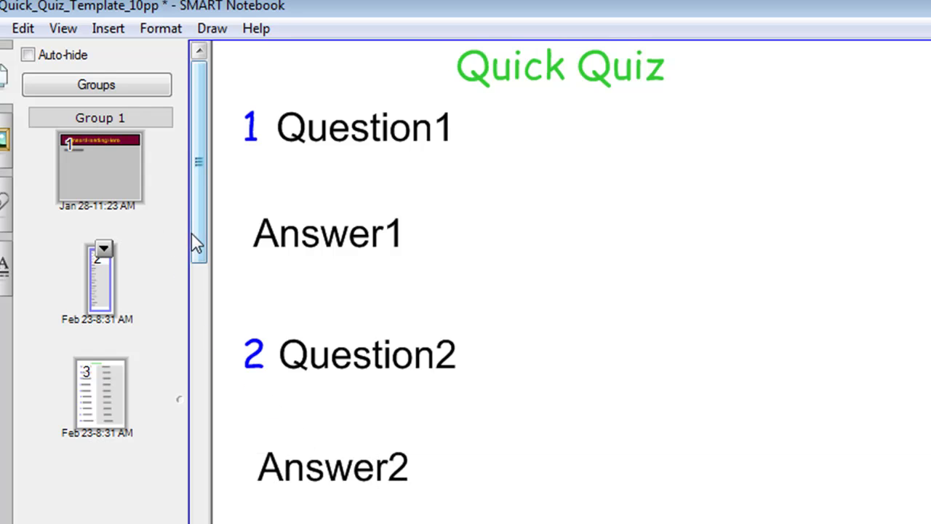
left_click_drag(196, 243, 209, 339)
left_click_drag(195, 297, 206, 234)
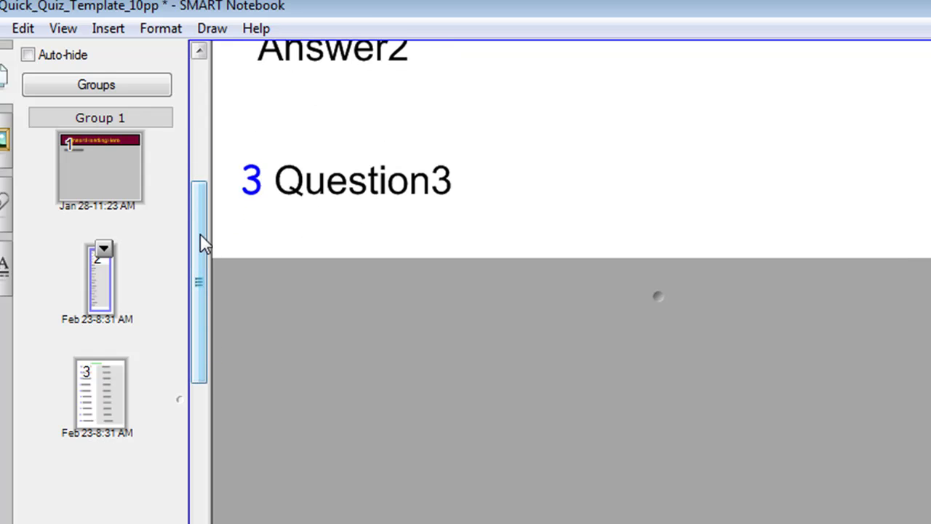
mouse_move(644, 312)
left_mouse_down()
mouse_move(651, 523)
mouse_move(630, 128)
left_mouse_up()
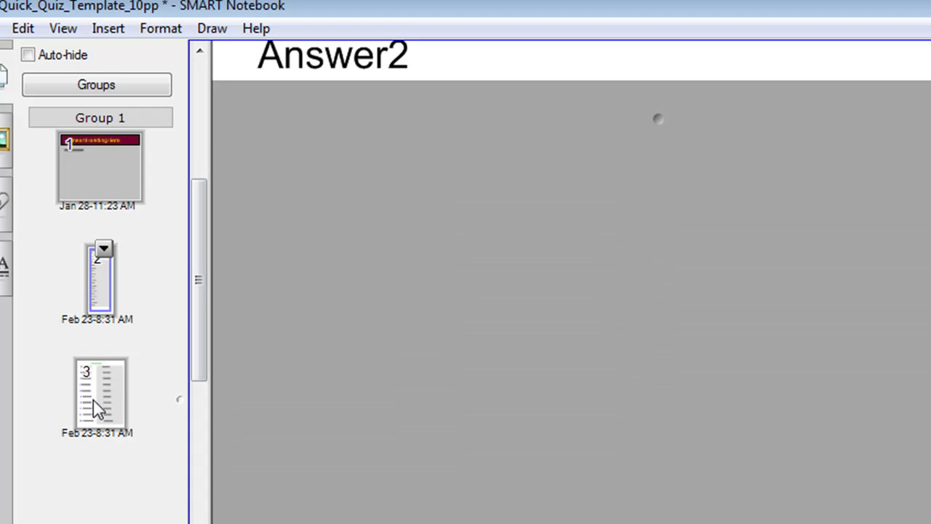
left_click(97, 409)
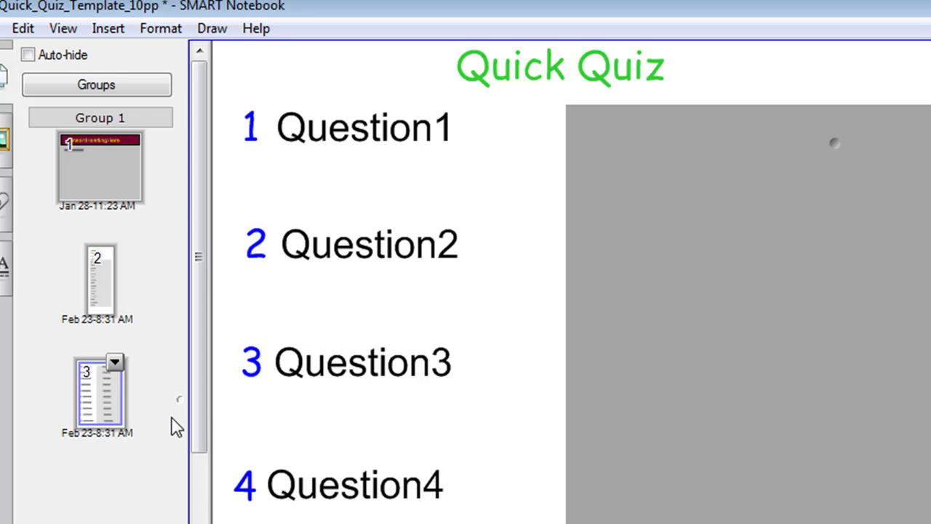
- Clone page 3 with Clone Page and show the new page 4
right_click(95, 400)
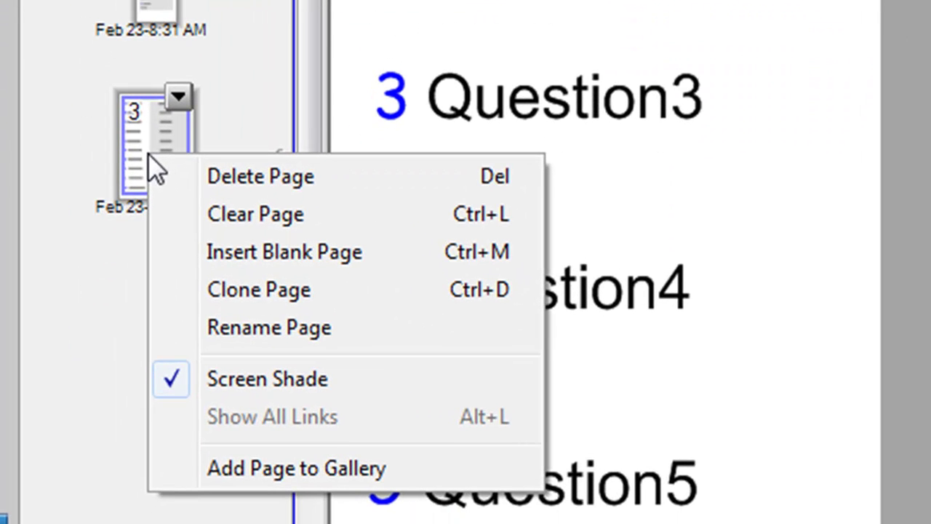
left_click(356, 300)
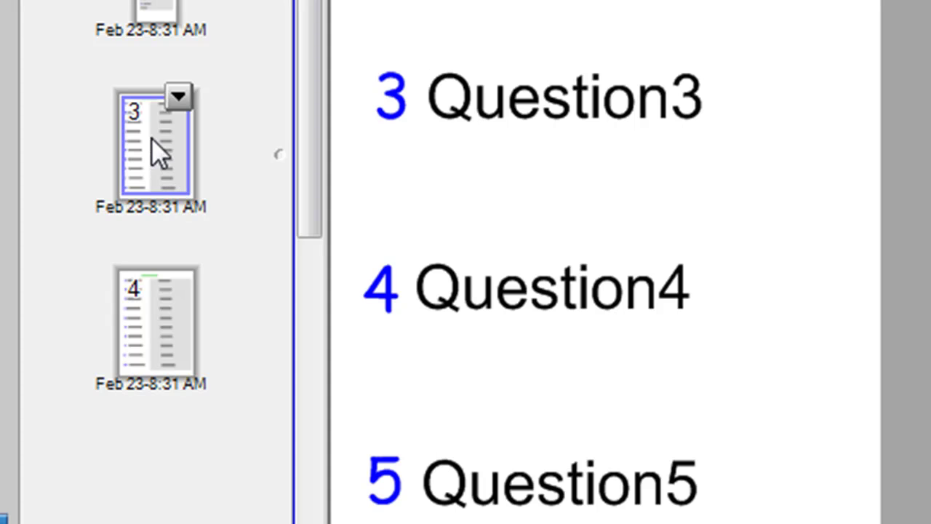
left_click(169, 313)
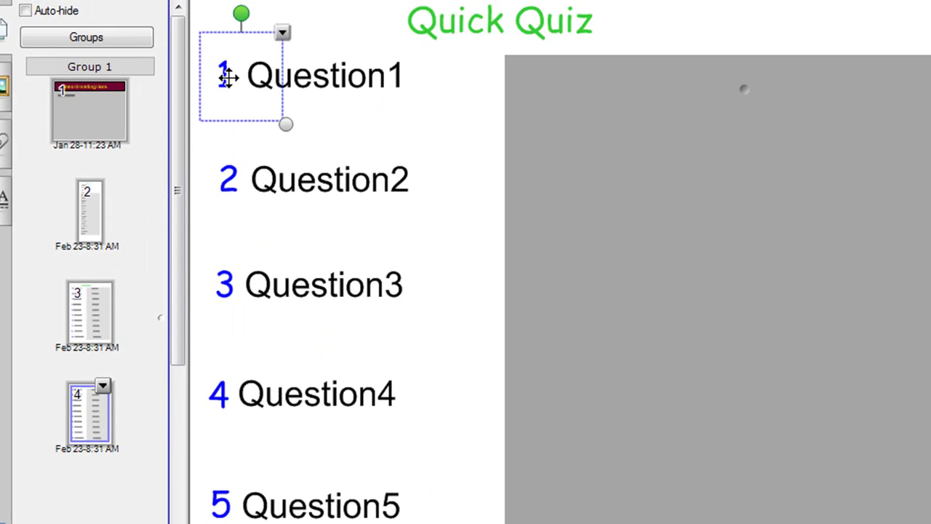
- Change the first question's blue number from 1 to 11
double_click(228, 78)
type("1")
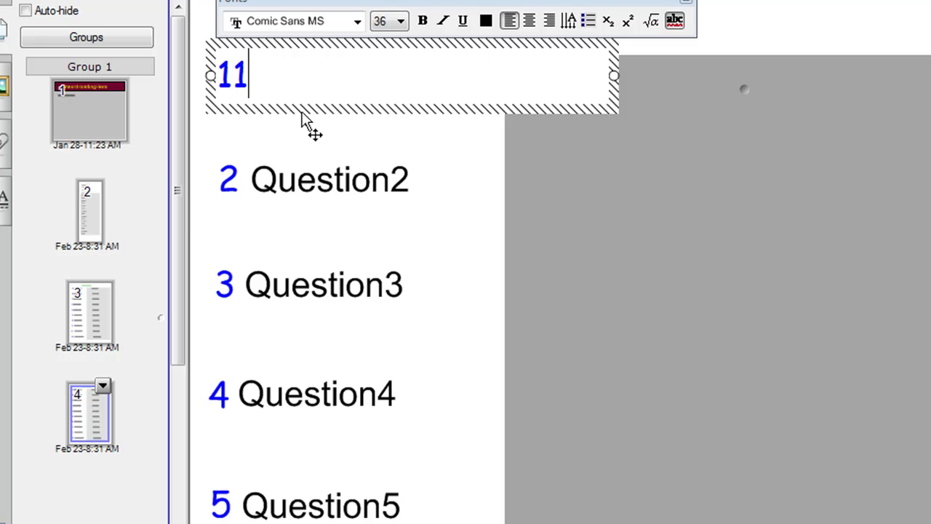
left_click(310, 143)
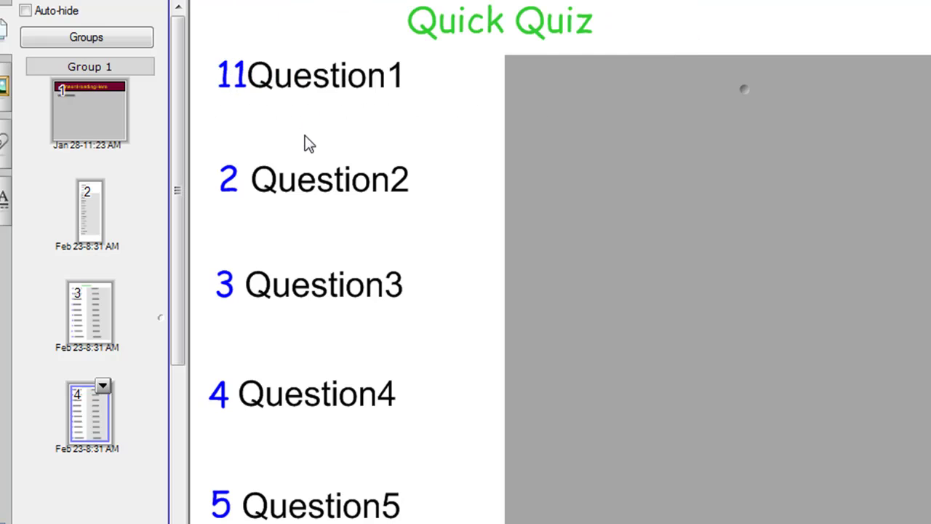
- Move the Question1 text box slightly right so it clears the 11
left_click(320, 83)
double_click(318, 82)
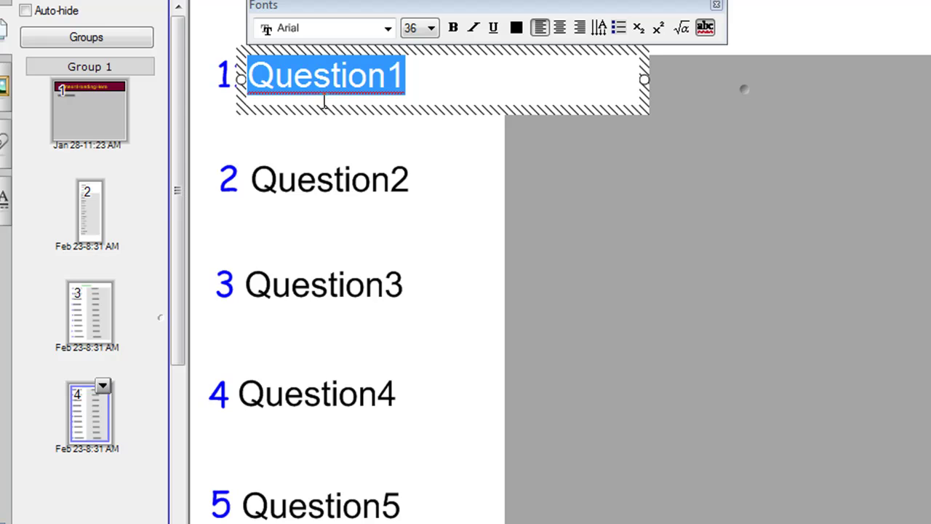
left_click(305, 133)
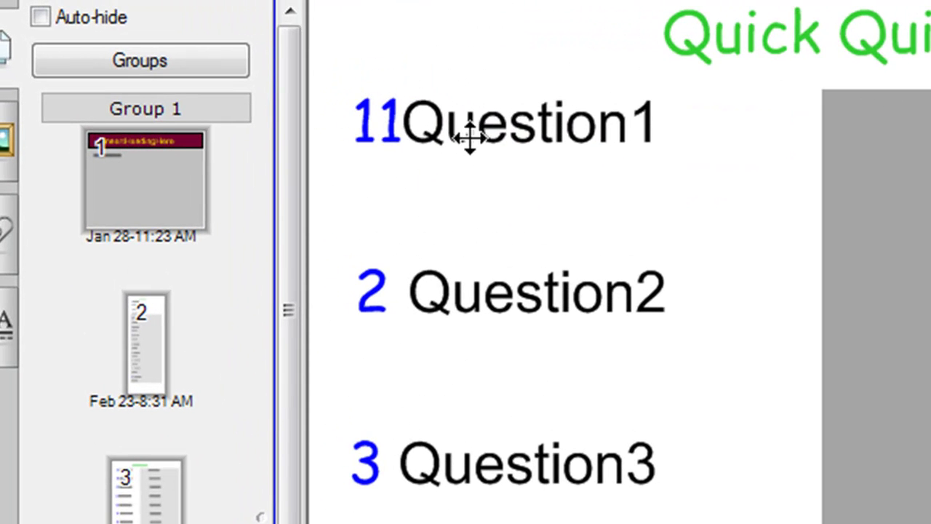
left_click_drag(431, 125, 454, 127)
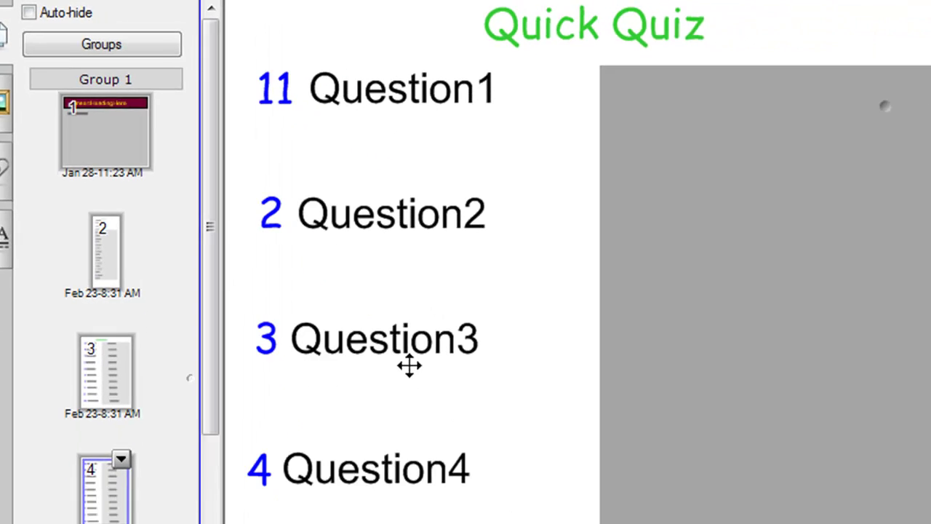